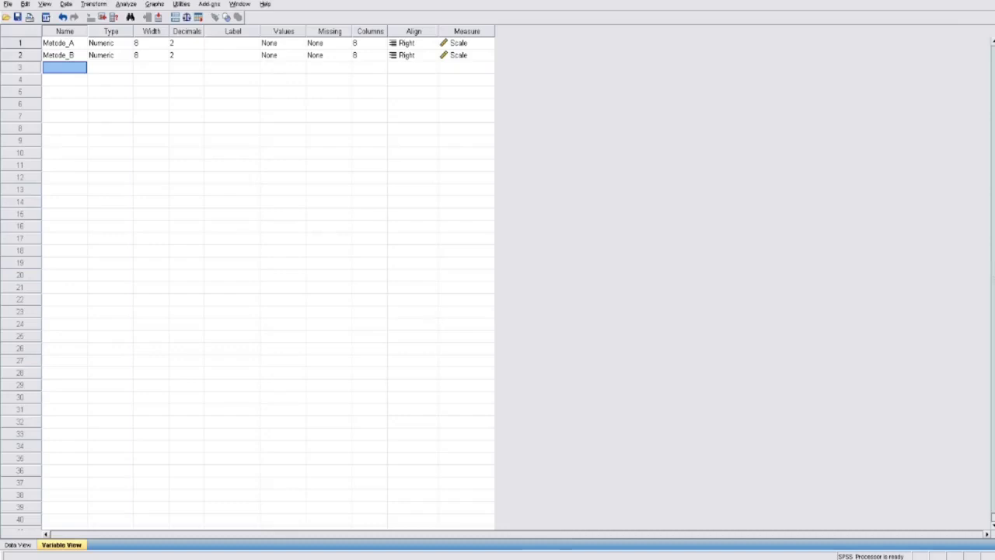
- Define three more variables named Metode_C, Nilai and Metode below Metode_B
text(Metode_C)
key(Return)
text(Nila)
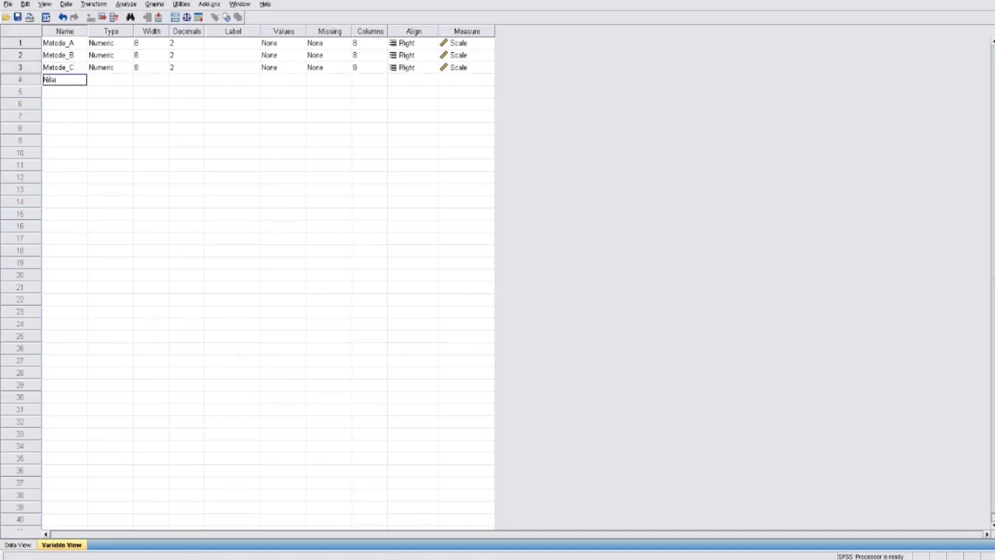
text(i)
key(Return)
text(Metode)
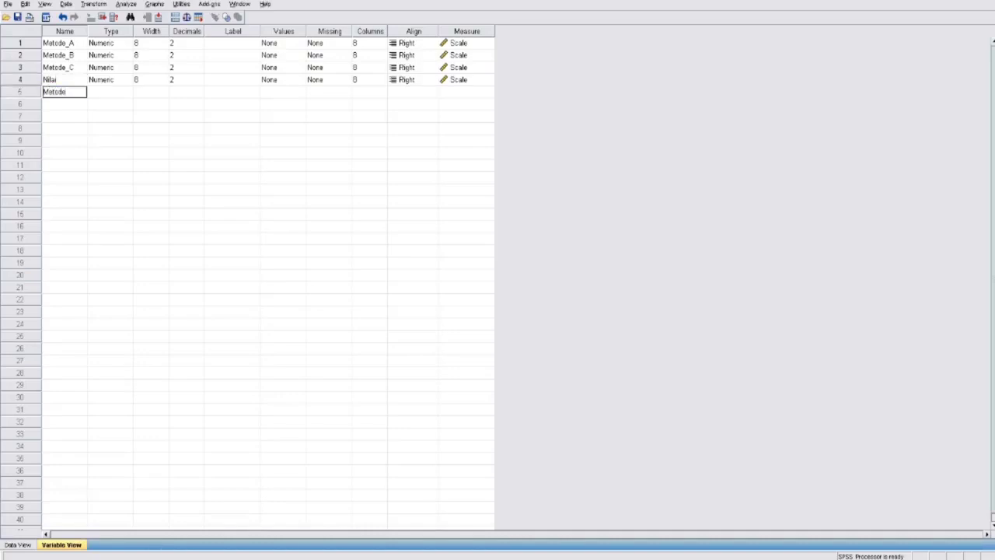
click(152, 92)
- Set the decimals of all five variables, from Metode_A through Metode, to 0
click(186, 43)
click(200, 47)
click(200, 47)
click(200, 53)
click(200, 59)
click(200, 59)
click(200, 65)
click(200, 77)
click(200, 65)
click(200, 70)
click(199, 83)
click(200, 83)
click(200, 82)
click(200, 94)
click(200, 94)
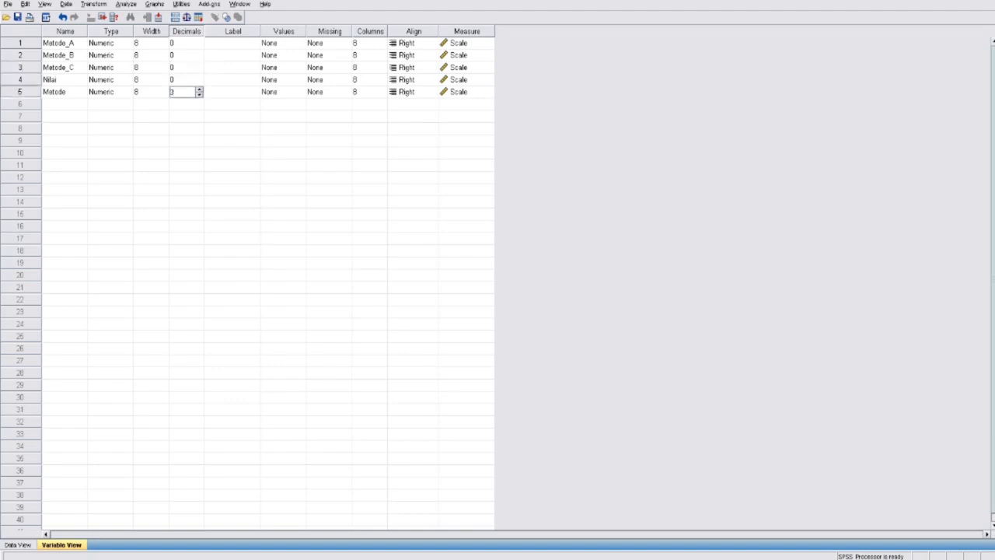
- Set the measurement level of the Metode variable to Nominal
click(487, 91)
click(488, 91)
click(468, 126)
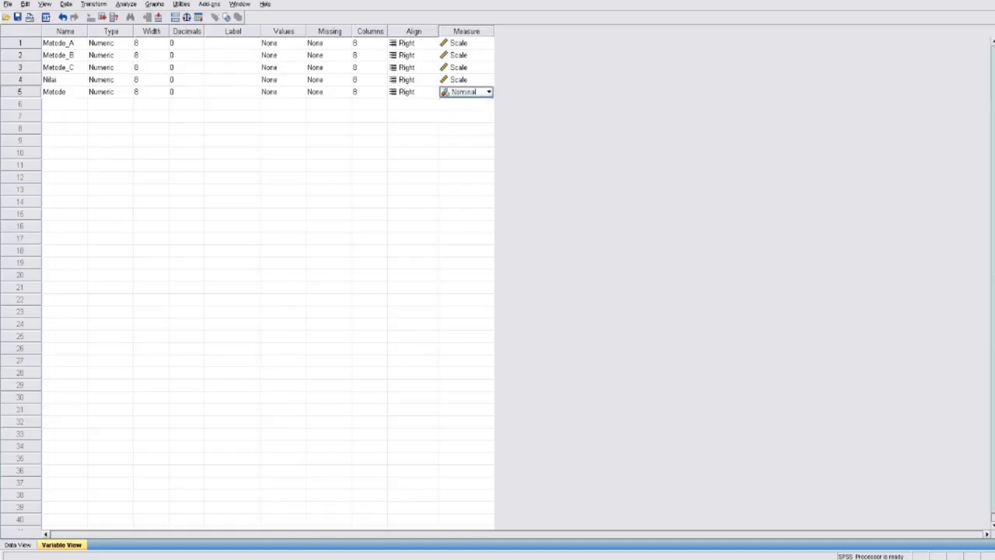
- Define value labels for the Metode variable: 1 = A, 2 = B and 3 = C
click(283, 92)
click(300, 92)
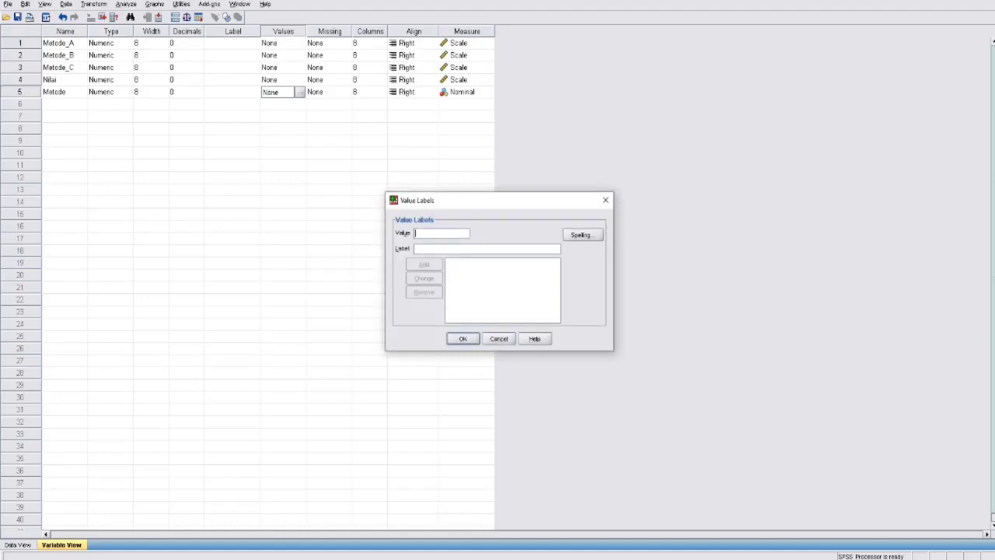
text(1)
key(Tab)
text(A)
key(alt+a)
text(B)
key(alt+a)
text(3)
key(Tab)
text(C)
key(Return)
key(Return)
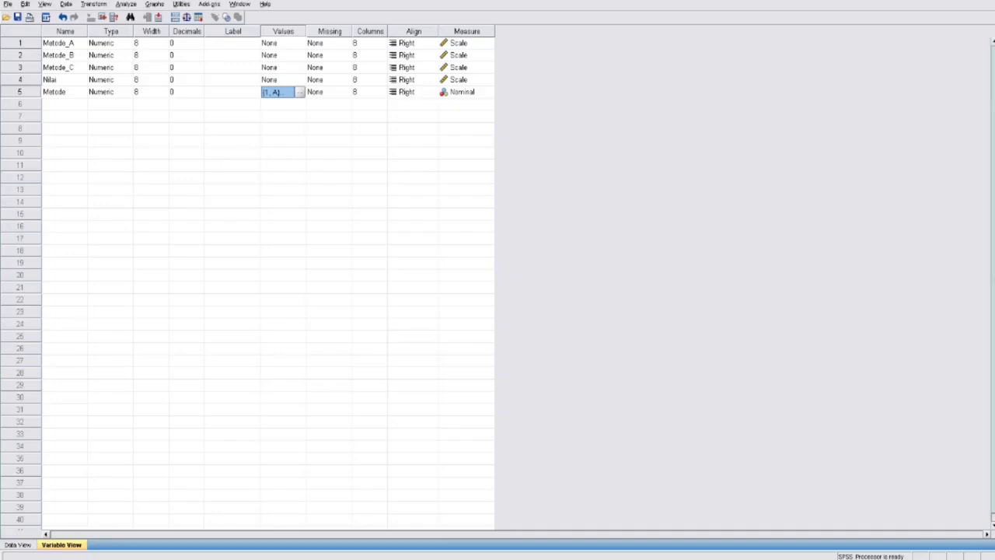
- Copy the ten values each of Metode_A, Metode_B and Metode_C one below the other into Nilai, filling rows 1 to 30
key(ctrl+t)
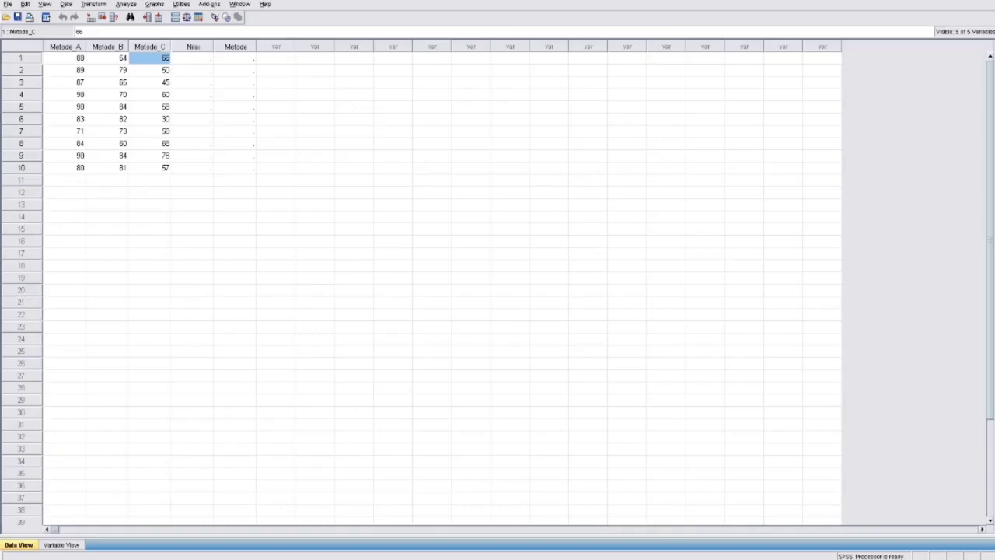
drag(64, 58, 65, 167)
key(ctrl+c)
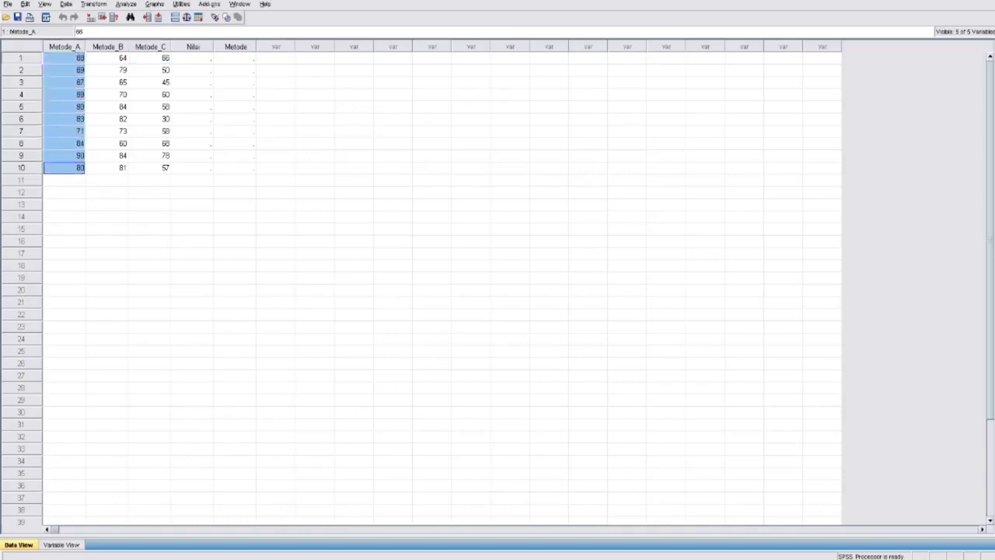
click(192, 58)
key(ctrl+v)
drag(106, 59, 107, 167)
key(ctrl+c)
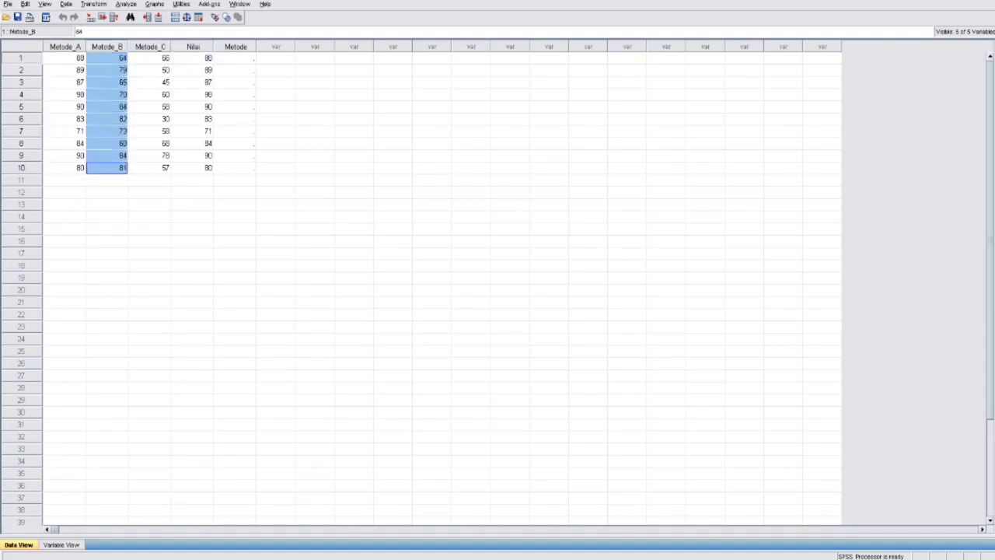
click(192, 180)
key(ctrl+v)
drag(150, 58, 150, 167)
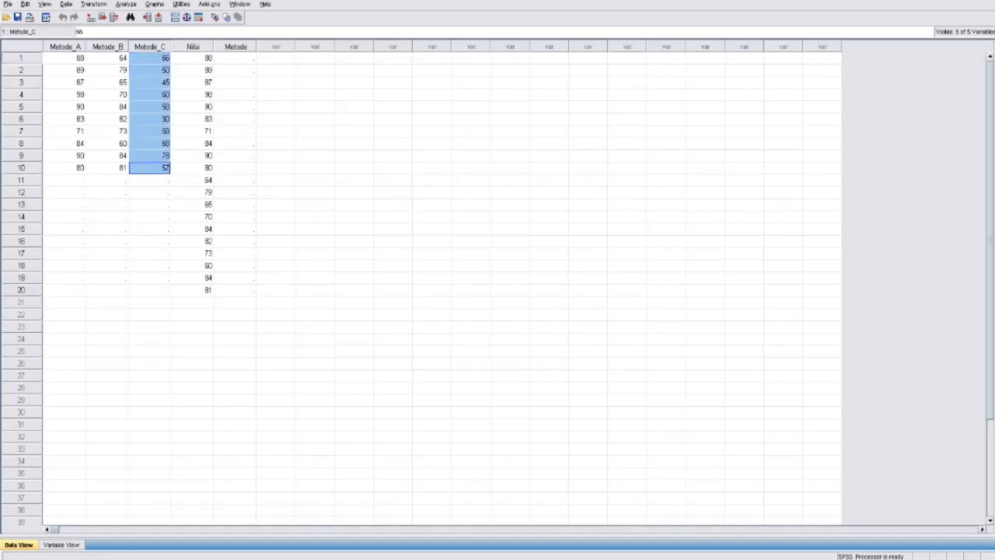
click(192, 303)
key(ctrl+v)
- Enter group code 1 in the Metode column for rows 1 to 10
click(235, 59)
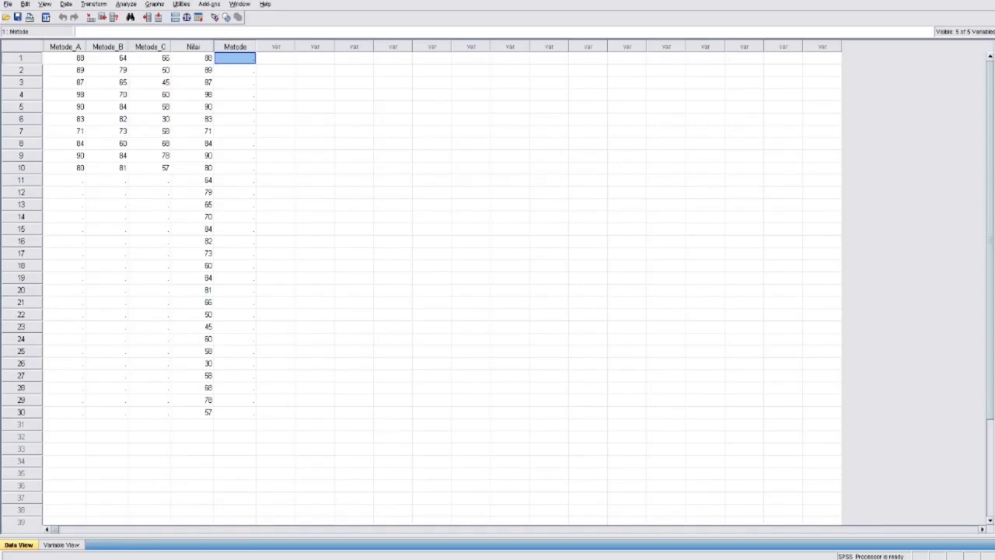
text(1)
key(Return)
text(1)
key(Return)
text(1)
key(Return)
text(1)
key(Return)
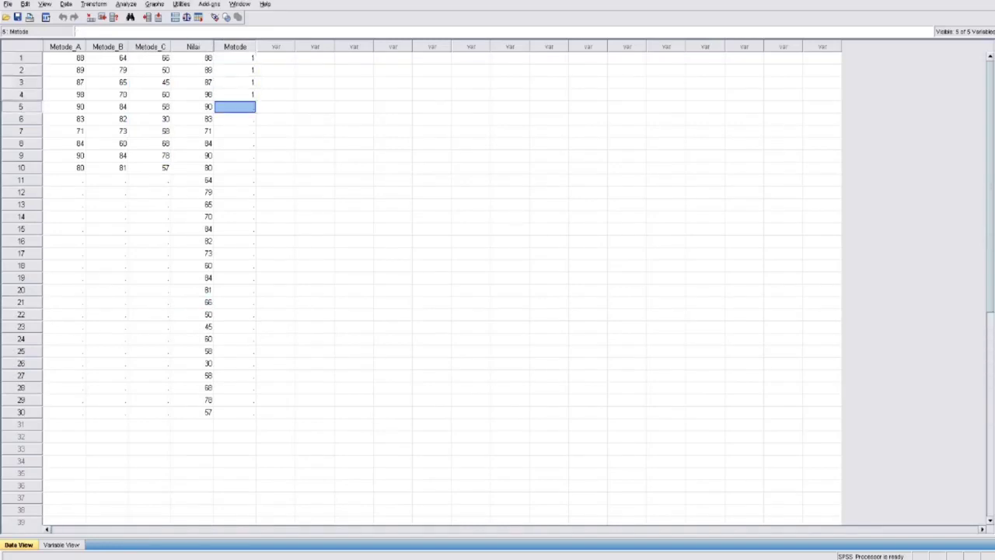
text(1)
key(Return)
text(1)
key(Return)
text(1)
key(Return)
text(1)
key(Return)
text(1)
key(Return)
text(1)
key(Return)
- Enter group code 2 in the Metode column for rows 11 to 20
text(2)
key(Return)
text(2)
key(Return)
text(2)
key(Return)
text(2)
key(Return)
text(2)
key(Return)
text(2)
key(Return)
text(2)
key(Return)
text(2)
key(Return)
text(2)
key(Return)
text(2)
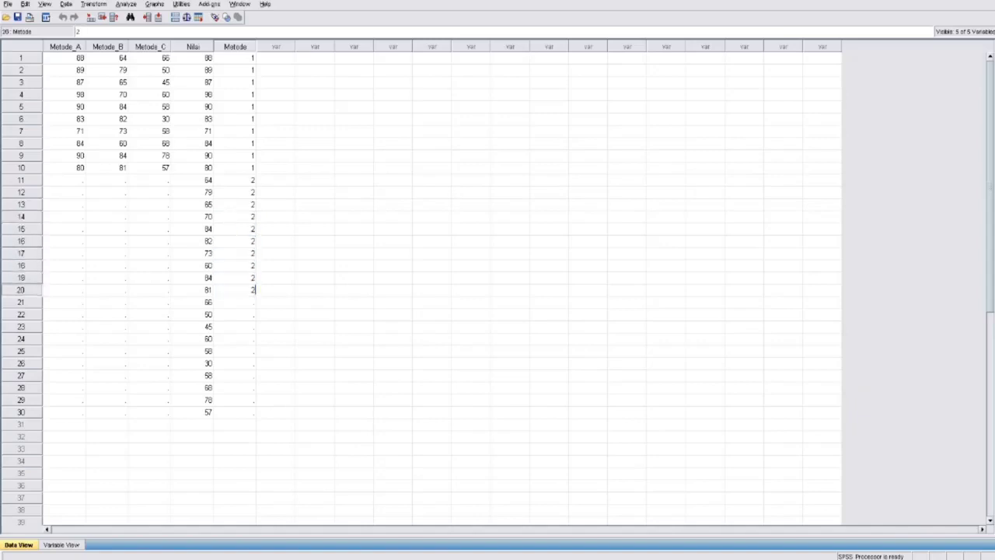
key(Return)
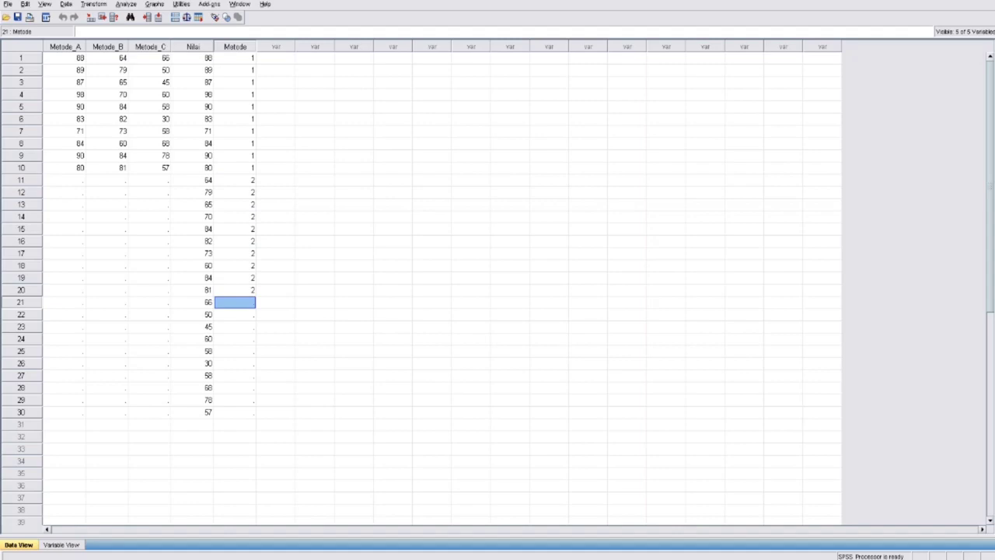
- Enter group code 3 in the Metode column for rows 21 to 30
text(3)
key(Return)
text(3)
key(Return)
text(3)
key(Return)
text(3)
key(Return)
text(3)
key(Return)
text(3)
key(Return)
text(3)
key(Return)
text(3)
key(Return)
text(3)
key(Return)
text(3)
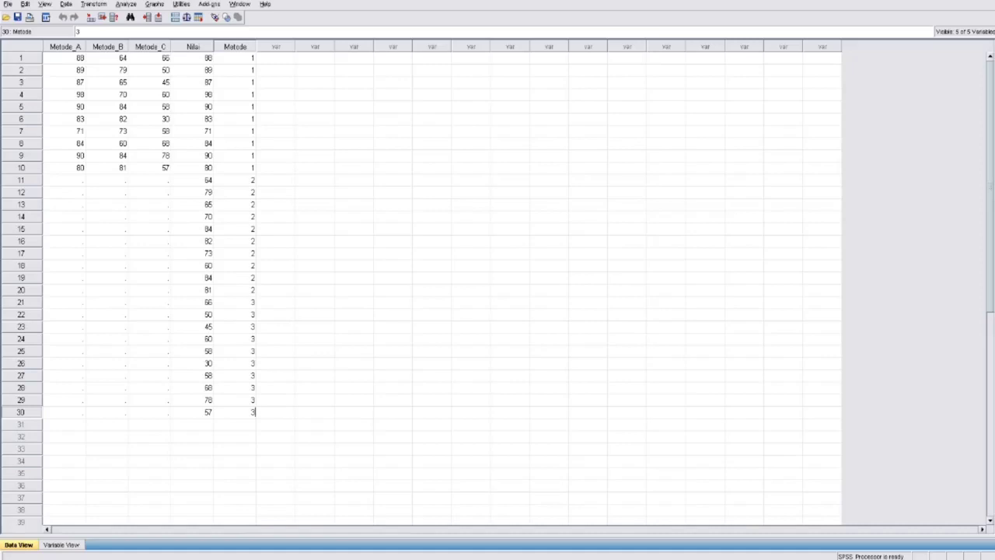
key(Return)
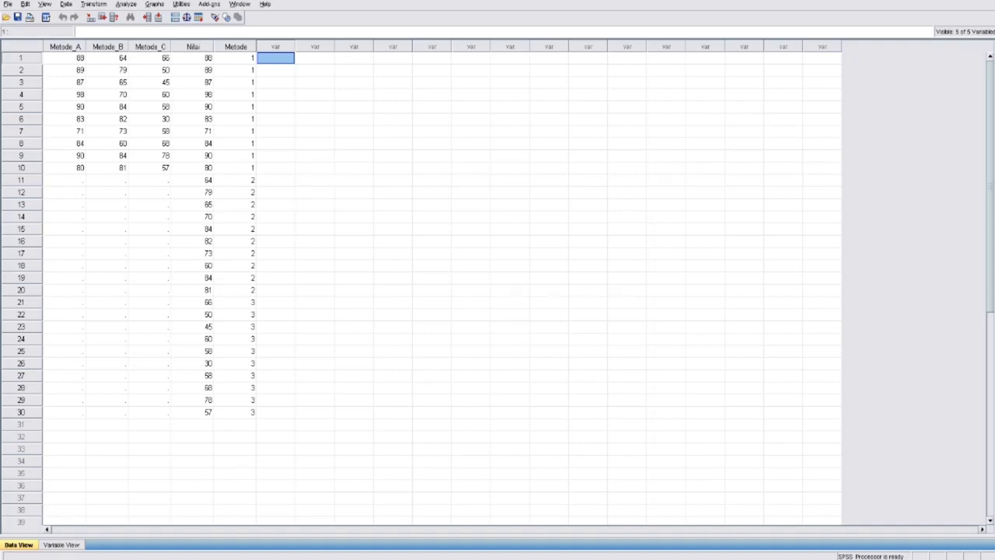
- Set up an Explore analysis with Metode_A, Metode_B and Metode_C as the dependent variables
click(126, 5)
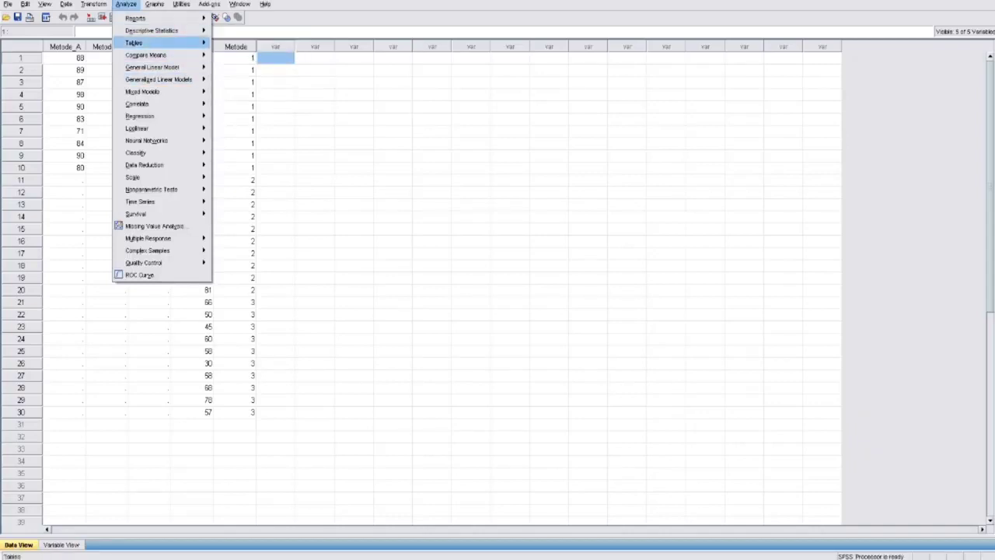
mouse_move(152, 30)
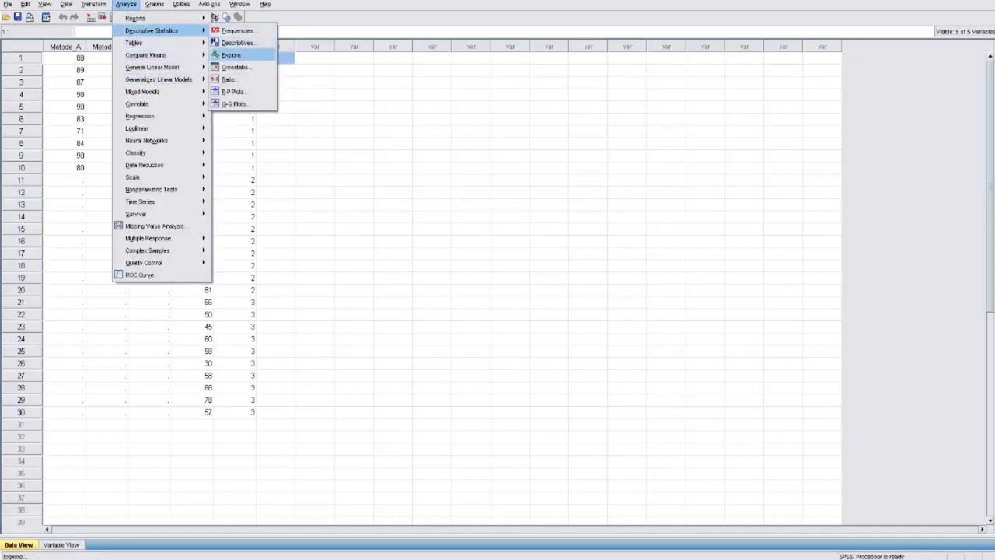
click(231, 56)
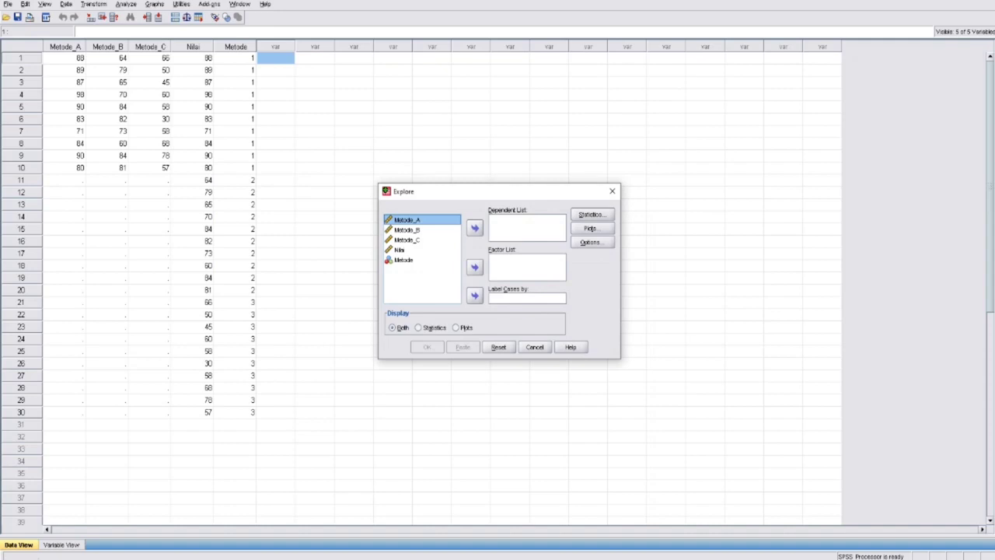
click(475, 228)
click(407, 220)
click(475, 228)
click(408, 220)
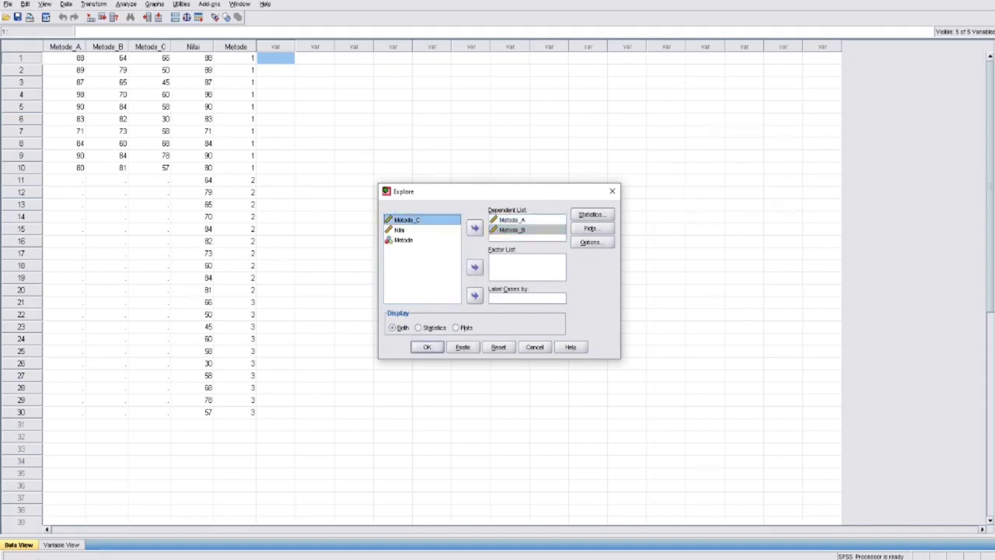
click(476, 228)
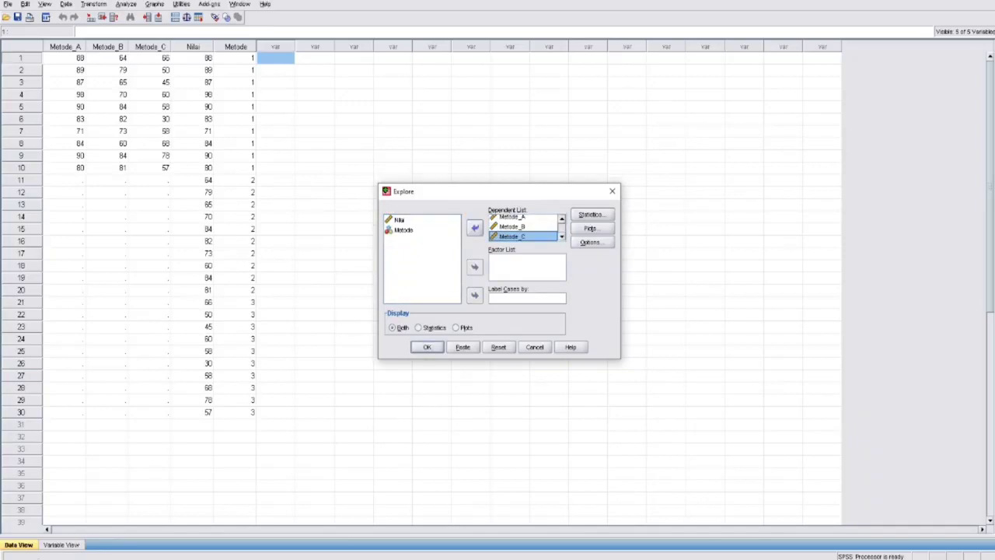
click(407, 231)
click(407, 220)
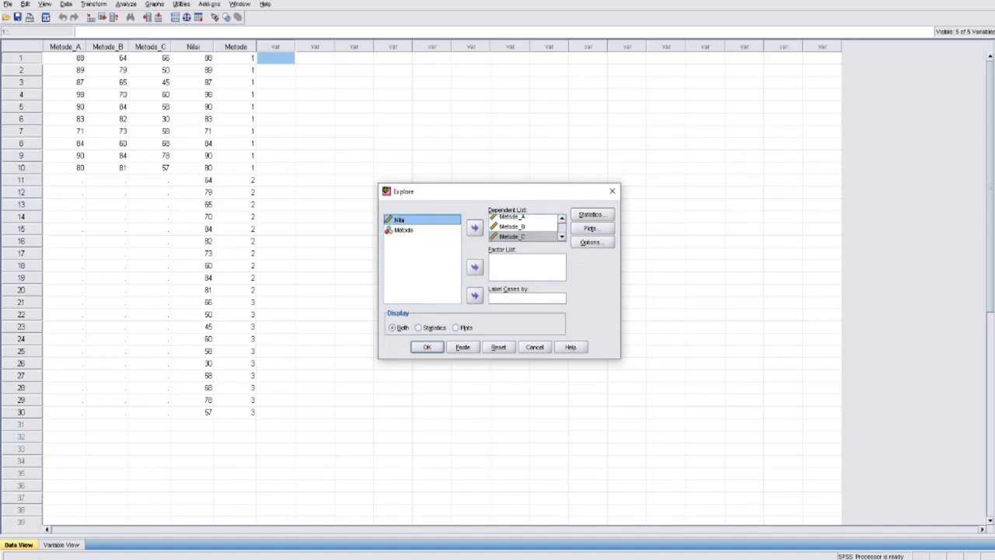
- Enable normality plots with tests, turn off the stem-and-leaf plot, and run the Explore analysis
click(590, 228)
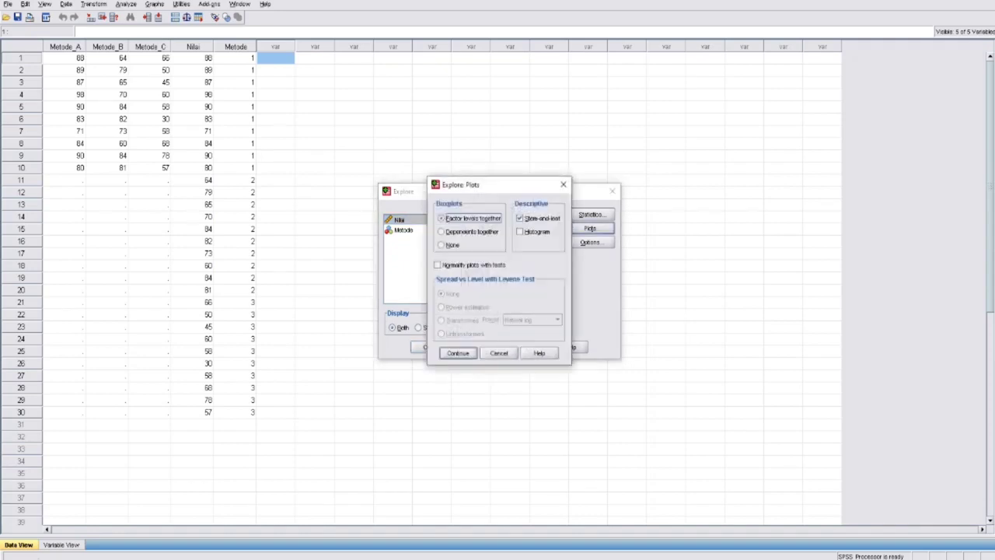
click(437, 265)
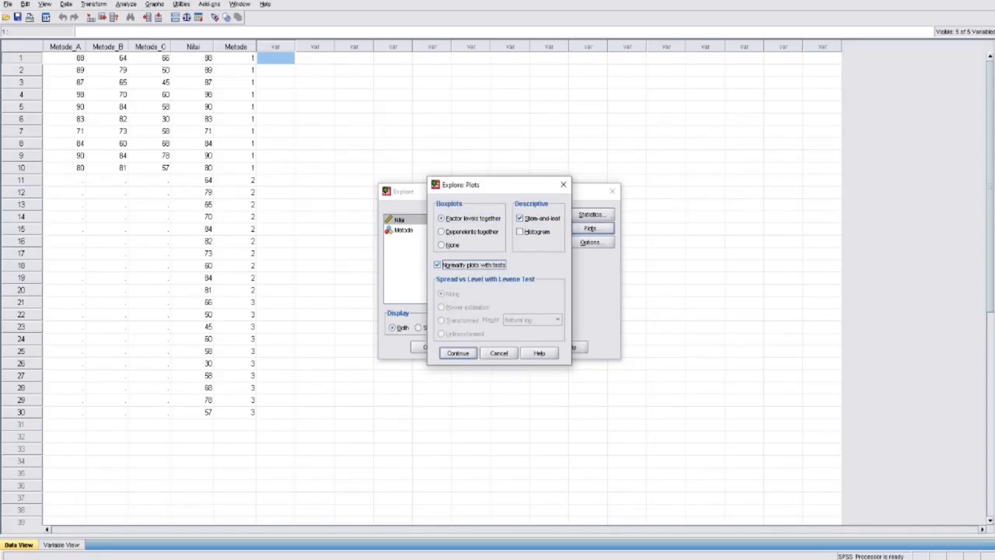
click(520, 218)
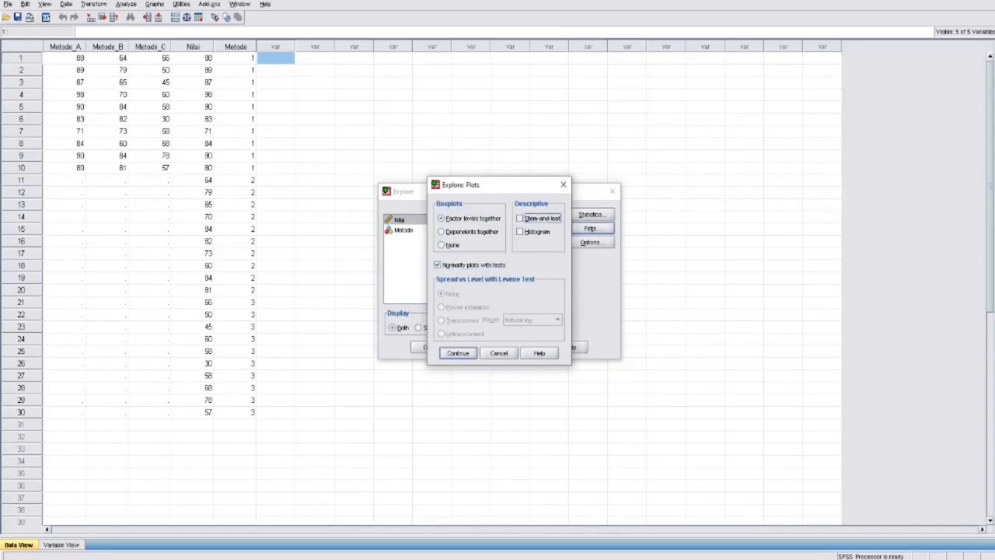
key(Return)
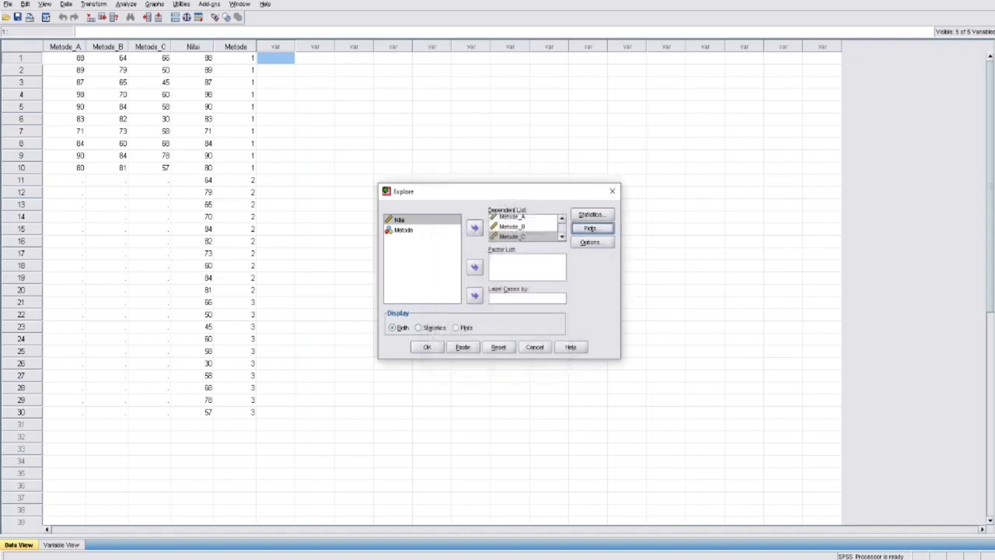
key(Return)
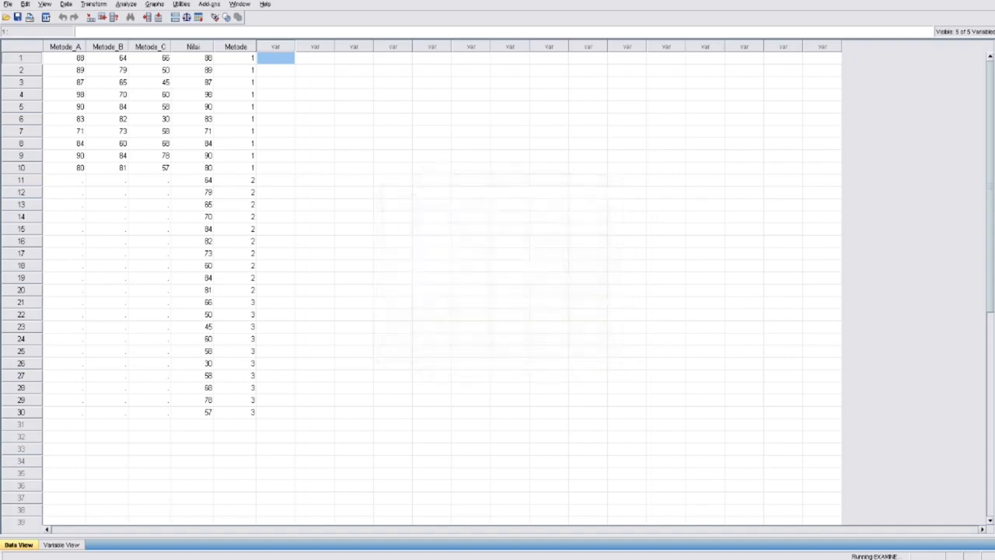